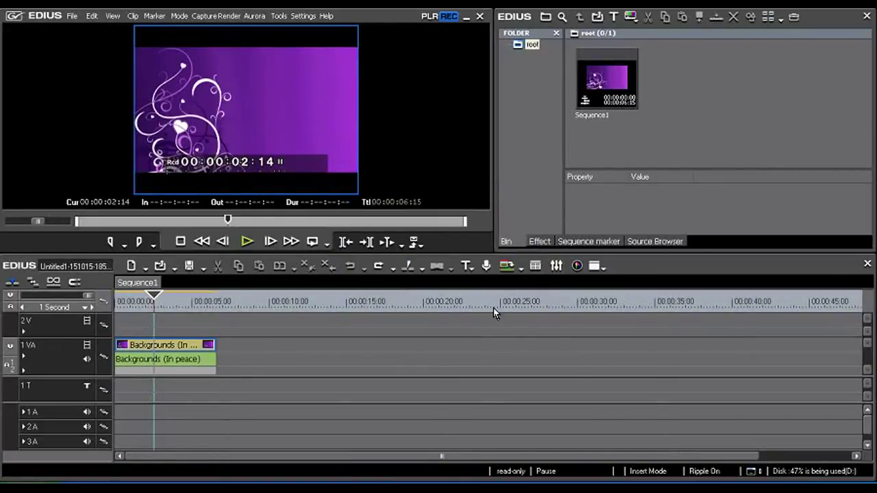
# - Create a new title clip on the T1 track at 00:00:01:17
pyautogui.click(141, 302)
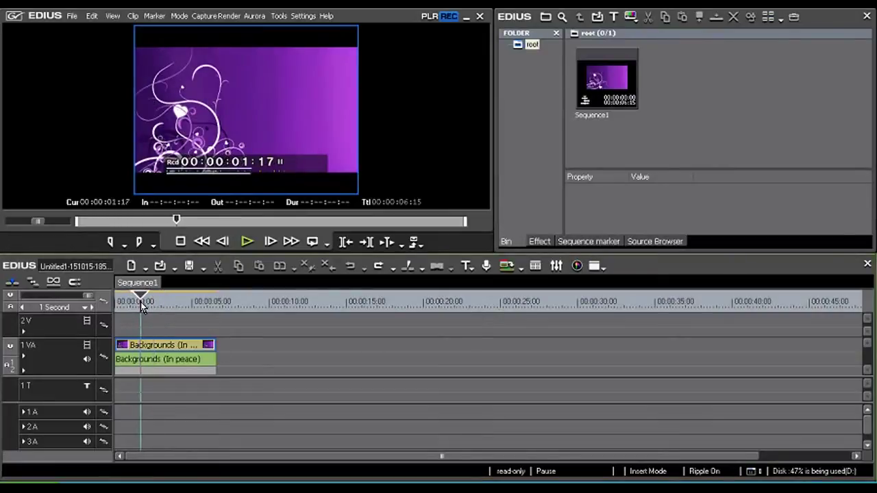
pyautogui.click(473, 270)
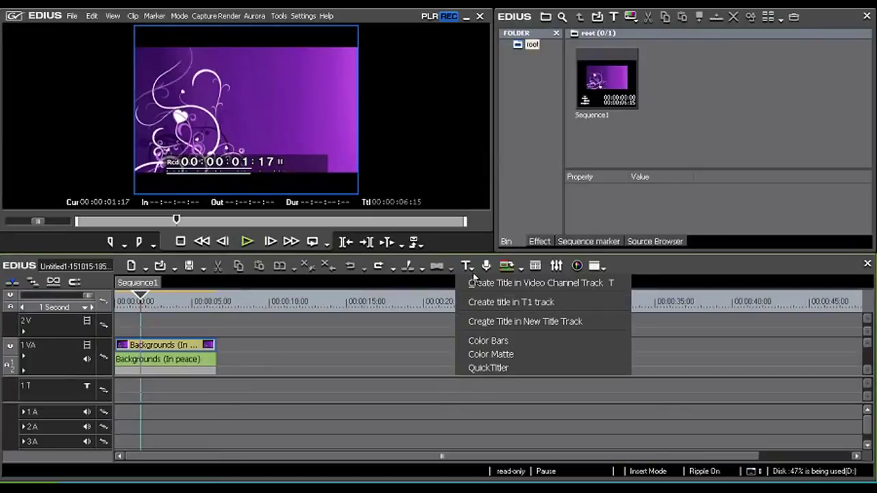
pyautogui.click(514, 302)
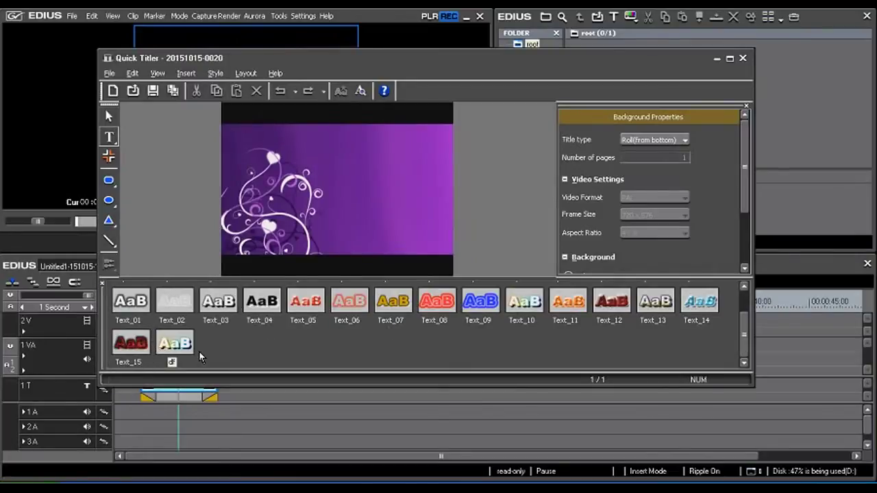
# - Type the two-line title 'funny' / 'videos' in the blue Text_09 style
pyautogui.click(482, 310)
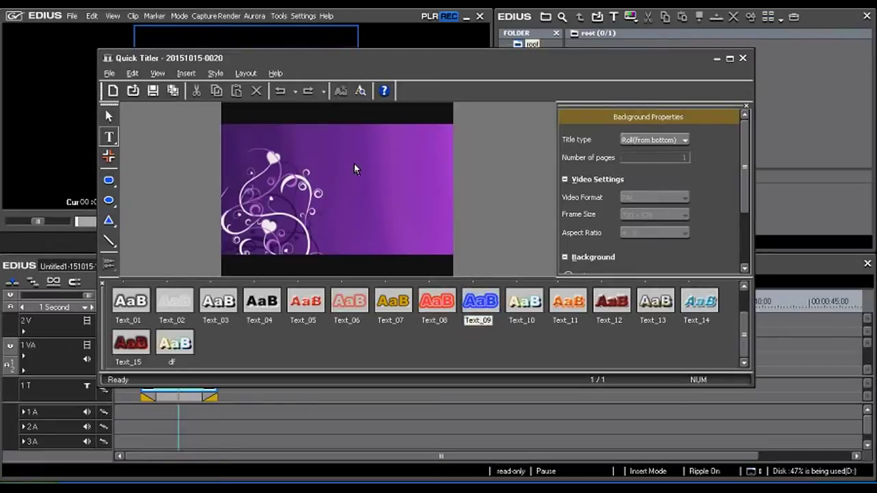
pyautogui.write('funny')
pyautogui.press('Return')
pyautogui.write('vide')
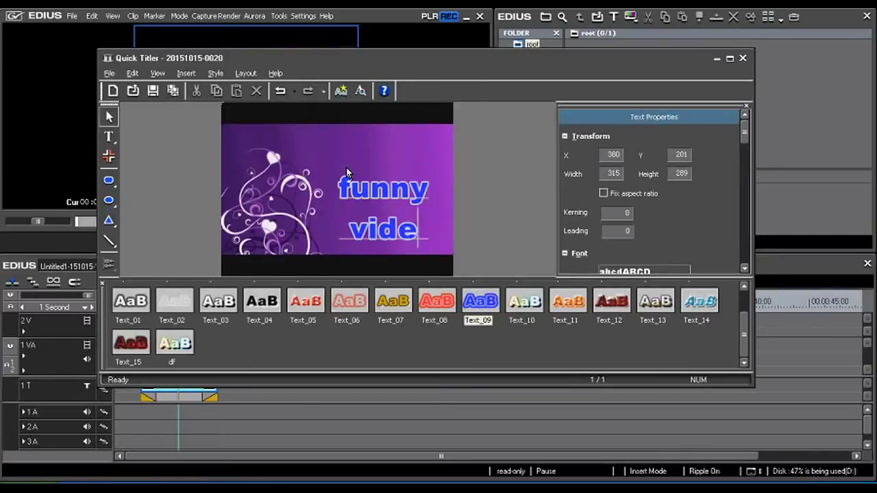
pyautogui.write('os')
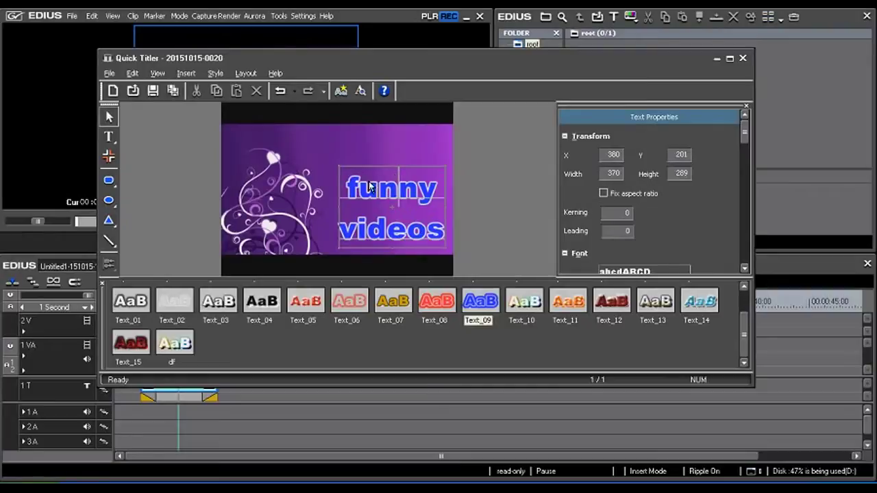
# - Select the 'funny videos' text and move it up toward the top of the frame
pyautogui.moveTo(748, 134)
pyautogui.mouseDown()
pyautogui.moveTo(756, 210)
pyautogui.moveTo(753, 135)
pyautogui.mouseUp()
pyautogui.click(108, 116)
pyautogui.click(365, 192)
pyautogui.moveTo(358, 177); pyautogui.dragTo(351, 148)
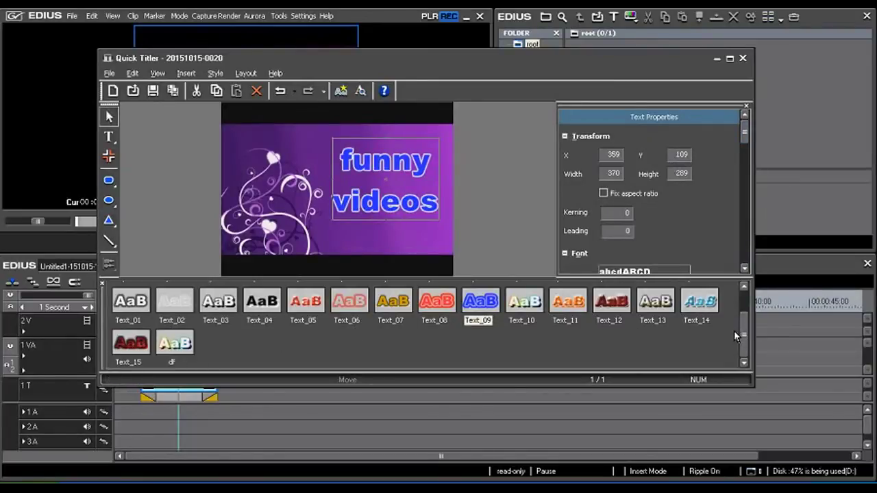
pyautogui.scroll(1, 733, 331)
pyautogui.scroll(-1, 734, 330)
pyautogui.scroll(1, 752, 325)
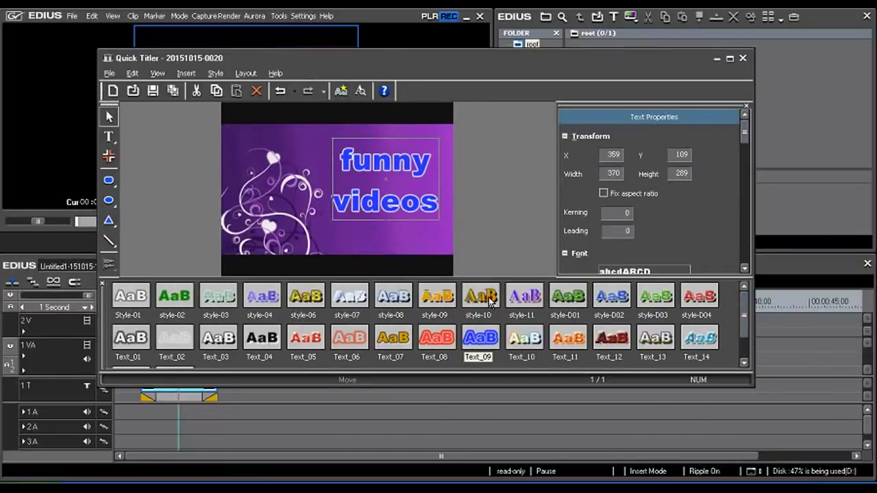
# - Apply the green style-02 look, nudge the title slightly, and enable Shadow
pyautogui.click(181, 300)
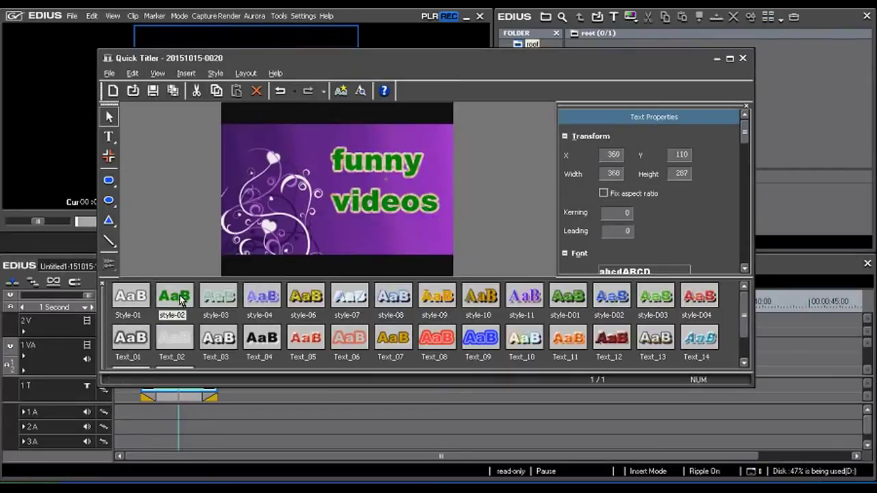
pyautogui.moveTo(418, 203)
pyautogui.mouseDown()
pyautogui.moveTo(415, 214)
pyautogui.moveTo(429, 213)
pyautogui.mouseUp()
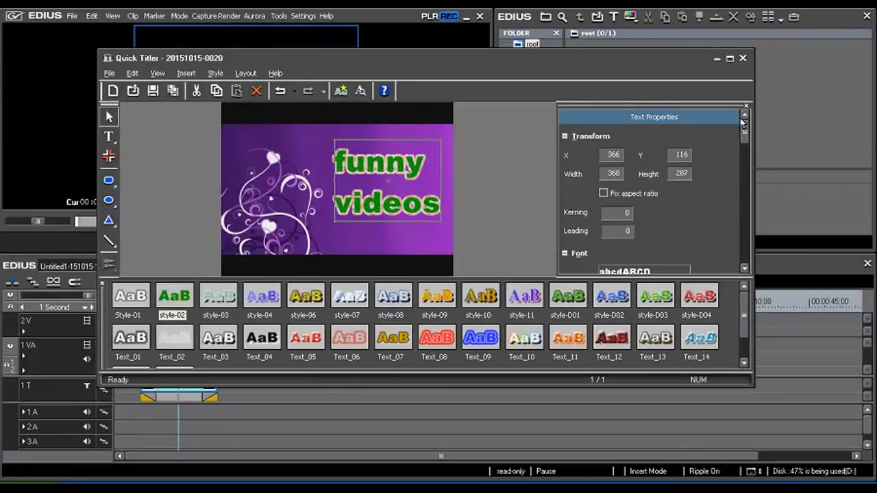
pyautogui.moveTo(744, 130); pyautogui.dragTo(753, 220)
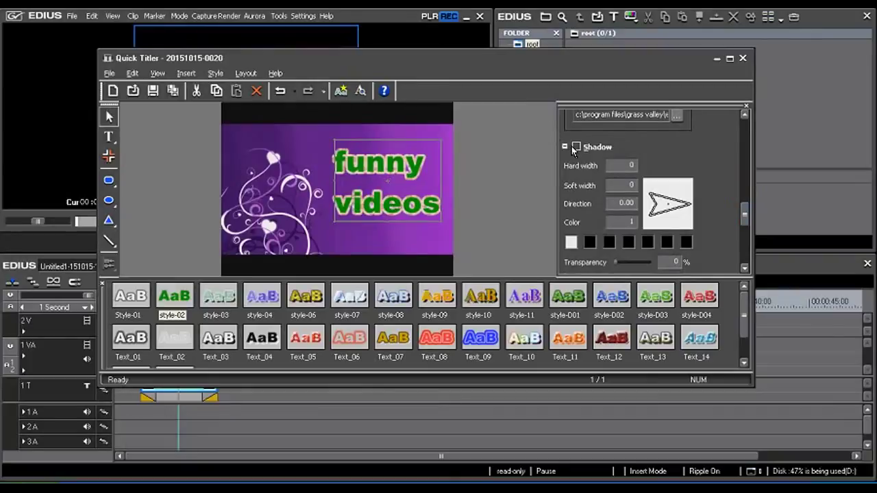
pyautogui.click(576, 147)
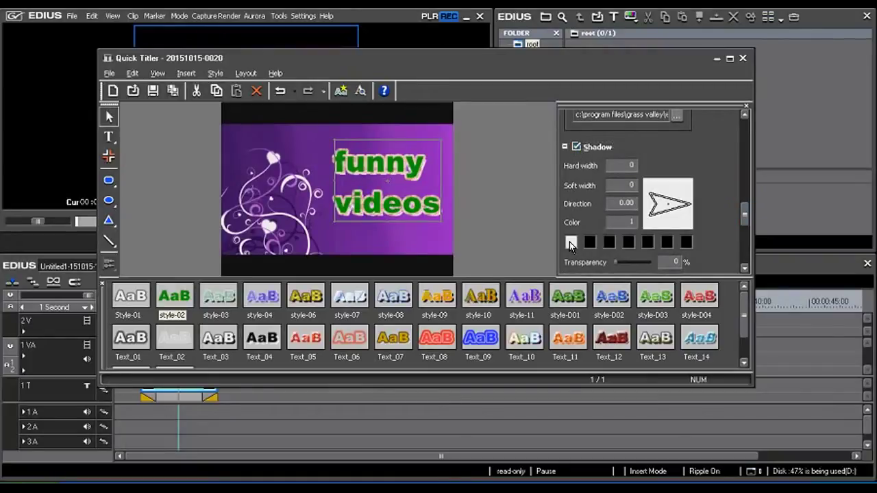
# - Change the title's shadow colour to pink
pyautogui.click(569, 242)
pyautogui.click(380, 175)
pyautogui.click(510, 305)
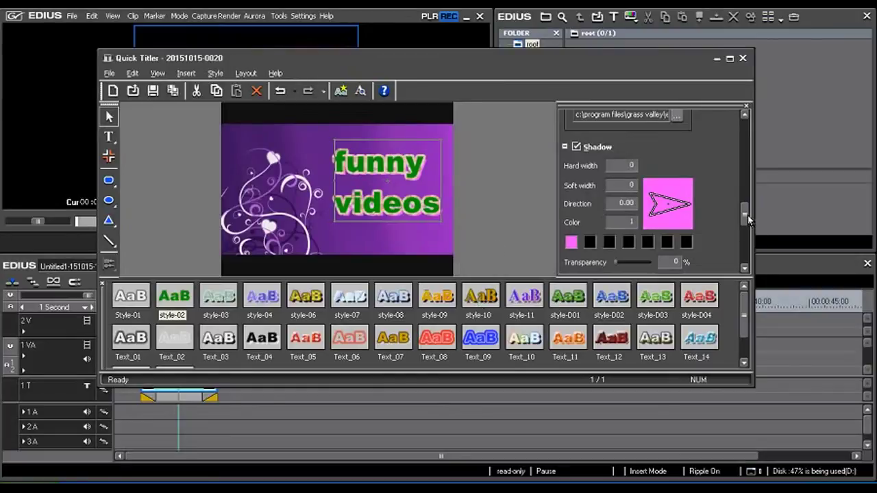
# - Set the edge direction to about 43.95 degrees and underline the text
pyautogui.moveTo(745, 218); pyautogui.dragTo(745, 189)
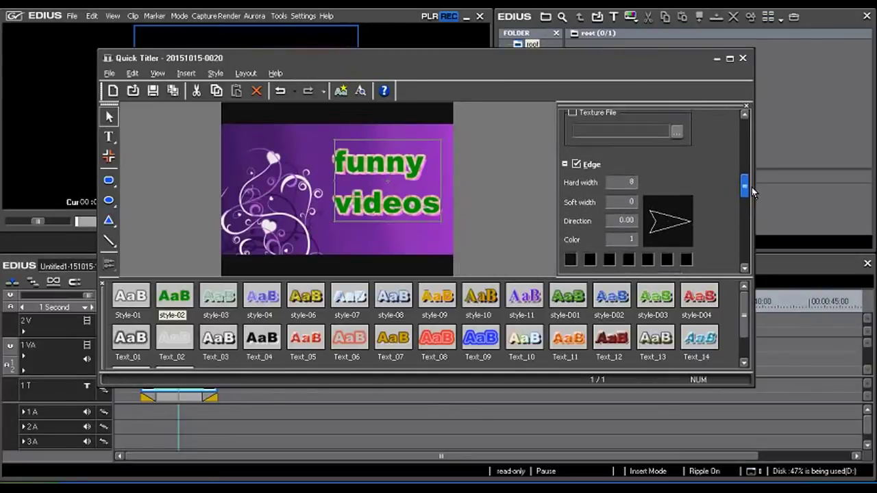
pyautogui.scroll(2, 685, 196)
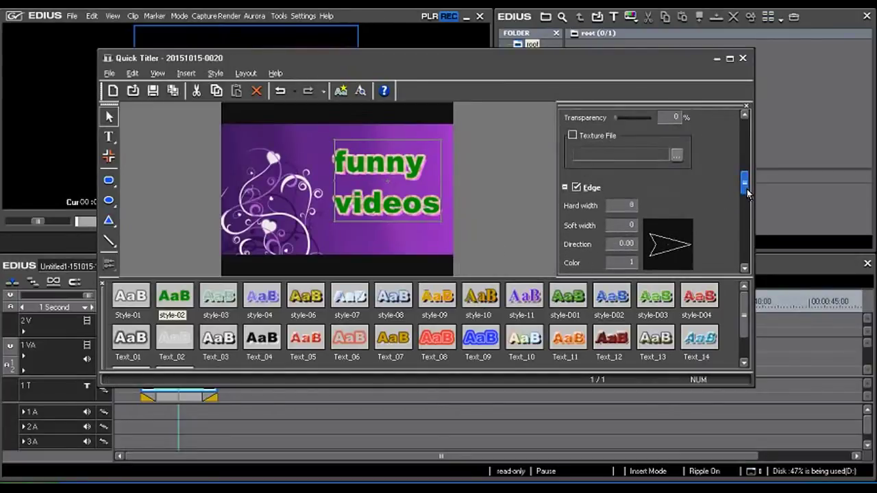
pyautogui.scroll(-4, 639, 194)
pyautogui.moveTo(688, 177); pyautogui.dragTo(691, 160)
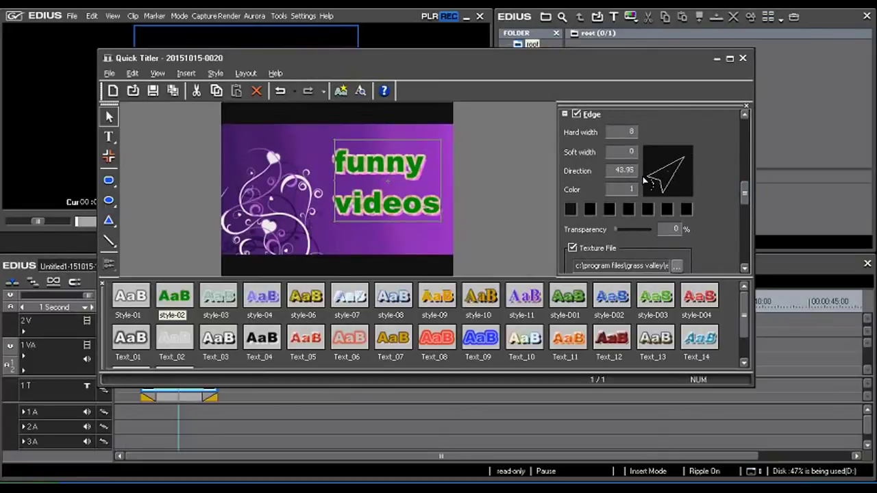
pyautogui.moveTo(754, 205); pyautogui.dragTo(752, 158)
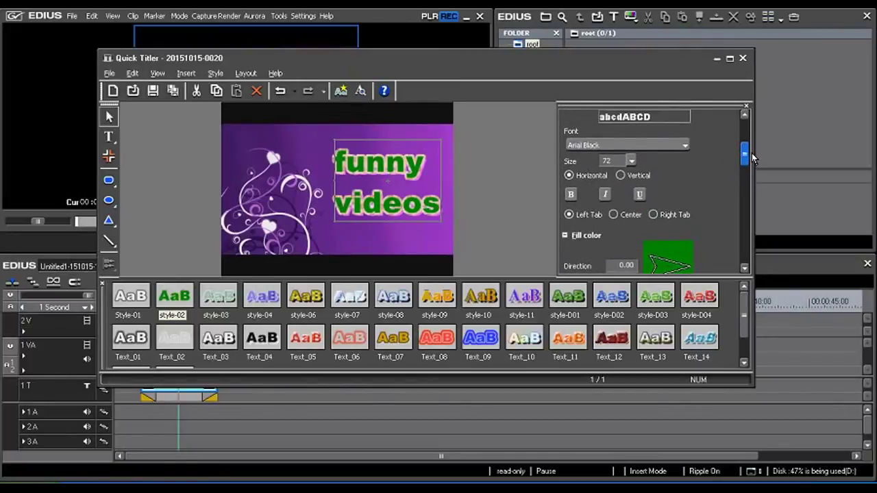
pyautogui.click(639, 194)
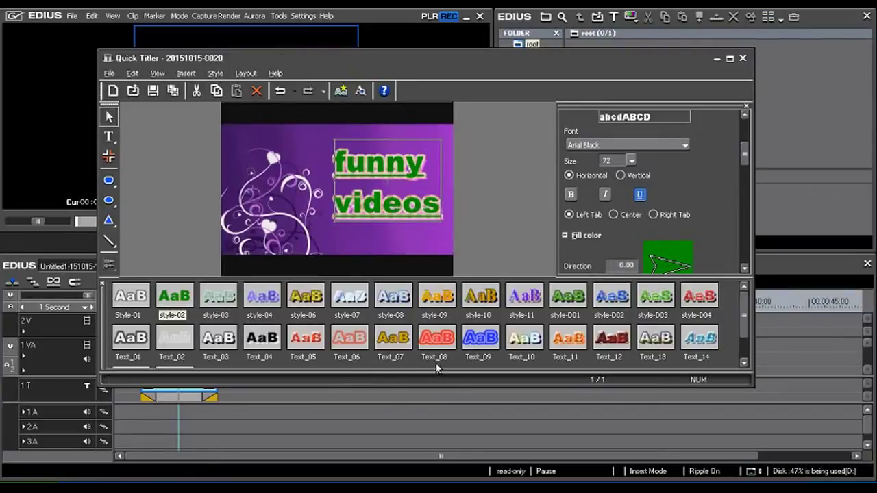
# - Scroll through the style gallery and properties panel to review the underlined title
pyautogui.scroll(-1, 750, 310)
pyautogui.scroll(1, 750, 309)
pyautogui.moveTo(750, 310); pyautogui.dragTo(745, 316)
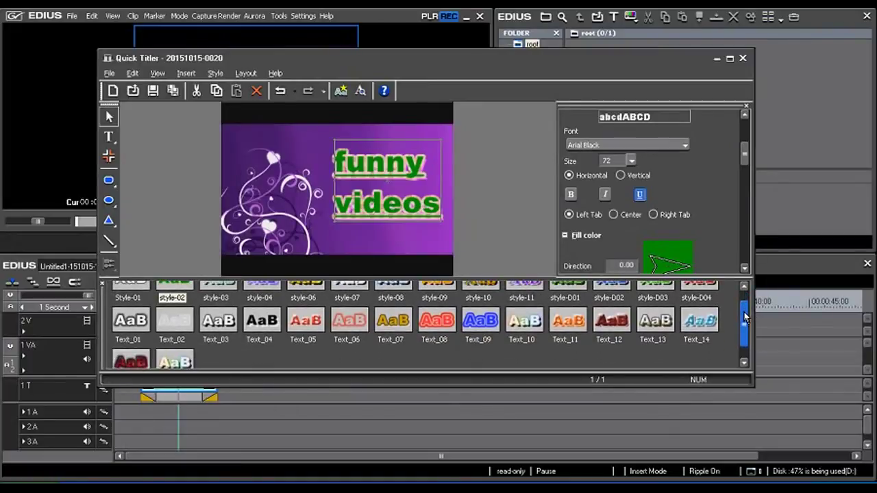
pyautogui.moveTo(745, 316); pyautogui.dragTo(746, 320)
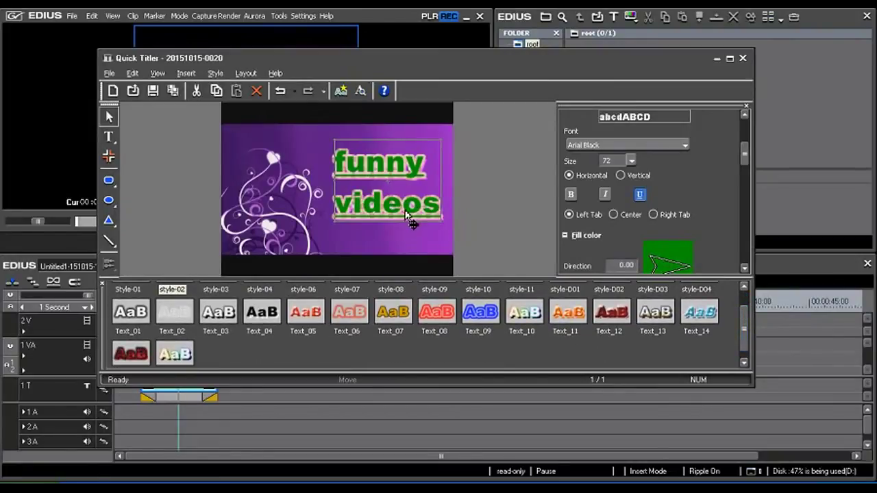
pyautogui.moveTo(745, 321); pyautogui.dragTo(745, 332)
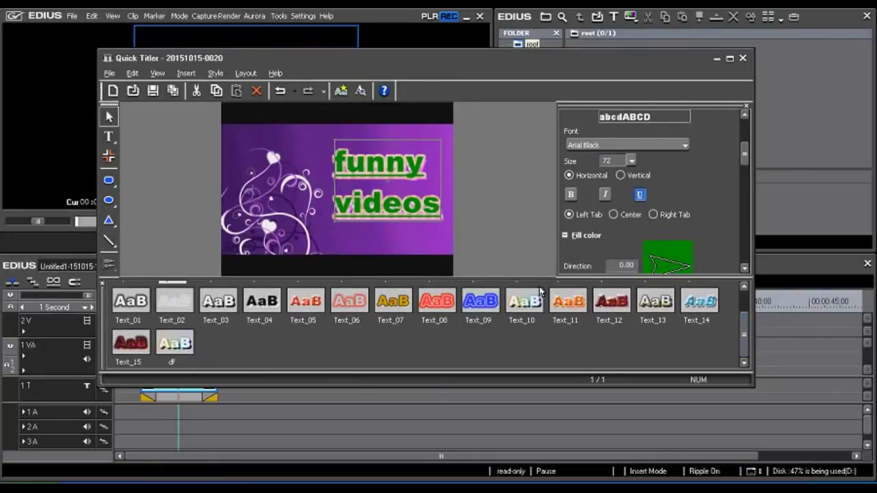
# - Save the current look as style 'my style' and delete the 'funny videos' text
pyautogui.click(342, 94)
pyautogui.write('my style')
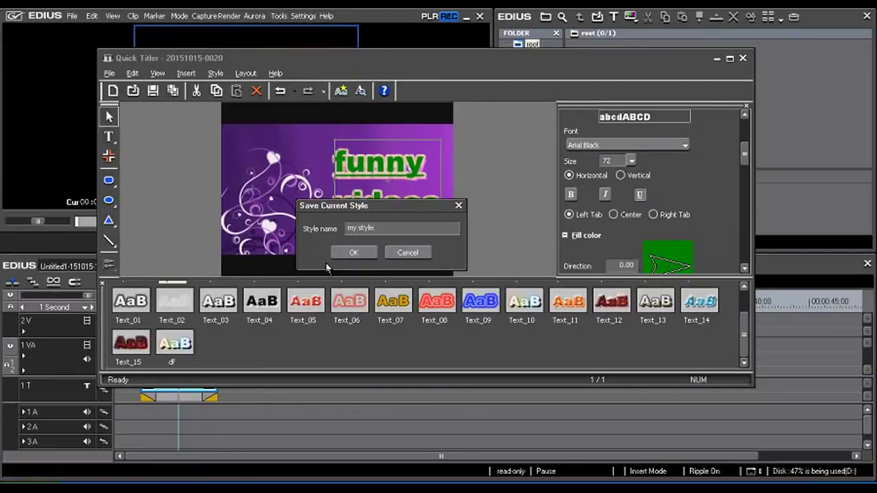
pyautogui.click(342, 251)
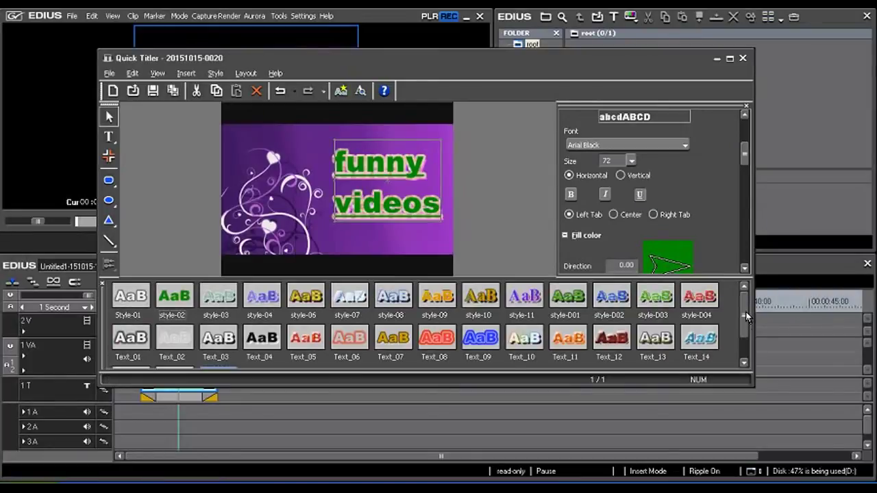
pyautogui.scroll(-1, 746, 316)
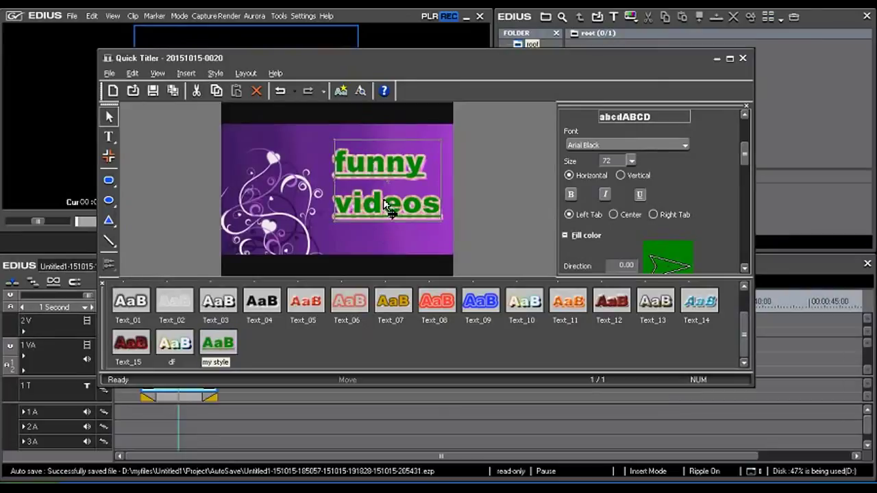
pyautogui.press('Delete')
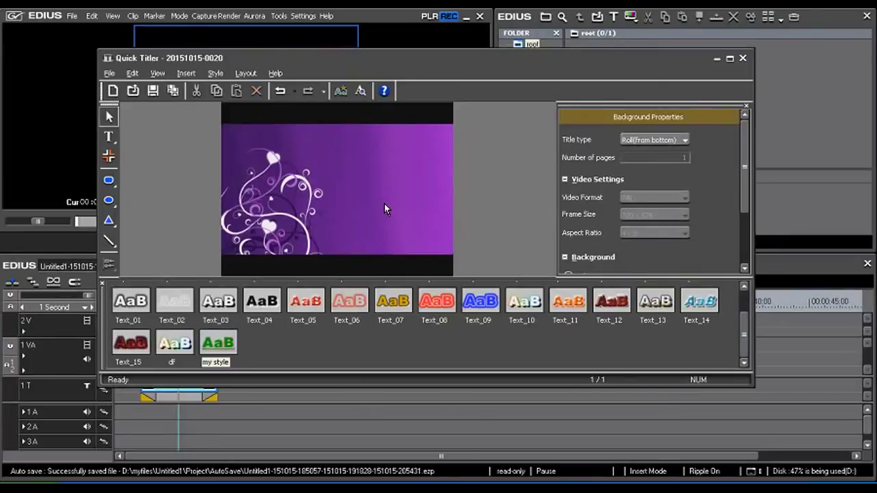
pyautogui.click(108, 137)
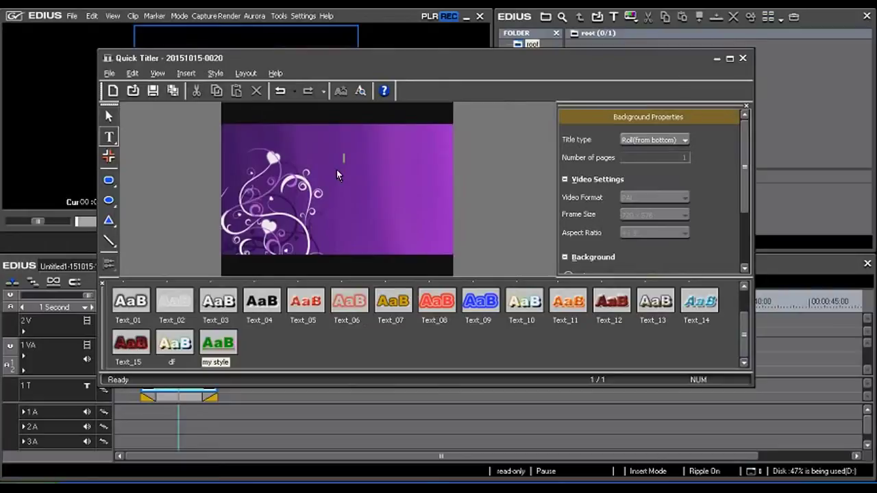
# - Erase the stray 'funn', choose the red Text_08 style, and start a new text box
pyautogui.write('fu')
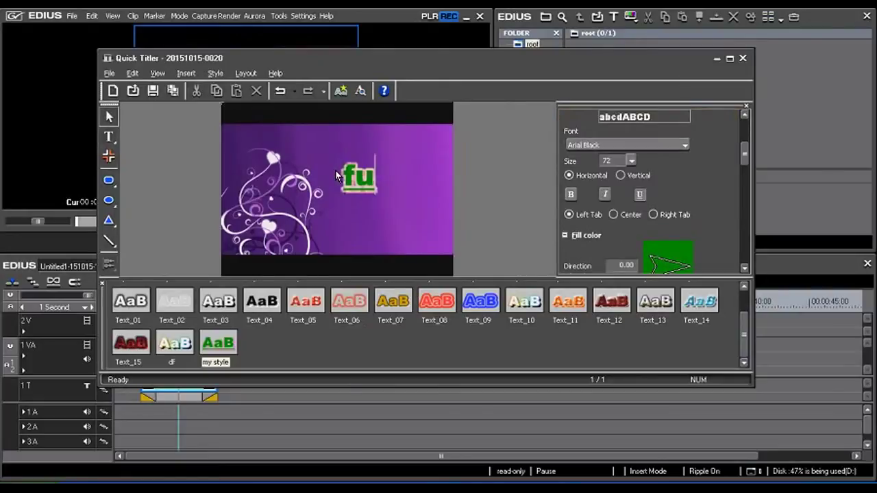
pyautogui.write('nn')
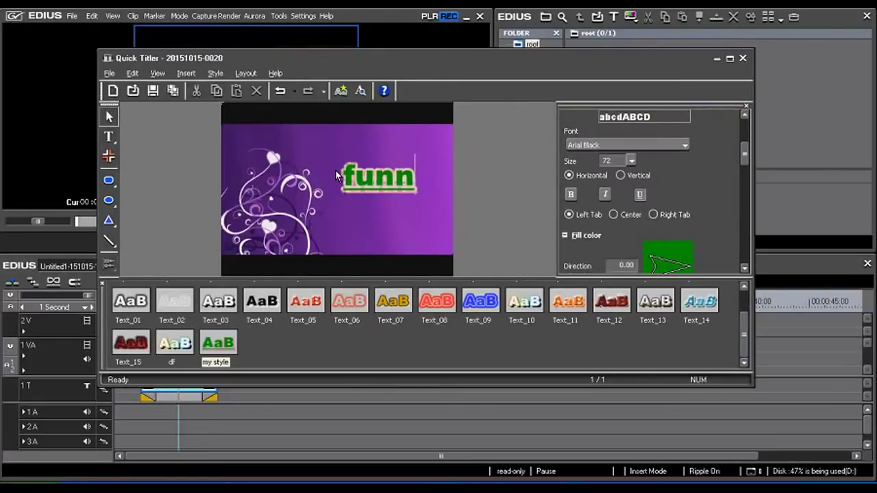
pyautogui.press('BackSpace')
pyautogui.press('BackSpace')
pyautogui.press('BackSpace')
pyautogui.press('BackSpace')
pyautogui.click(128, 162)
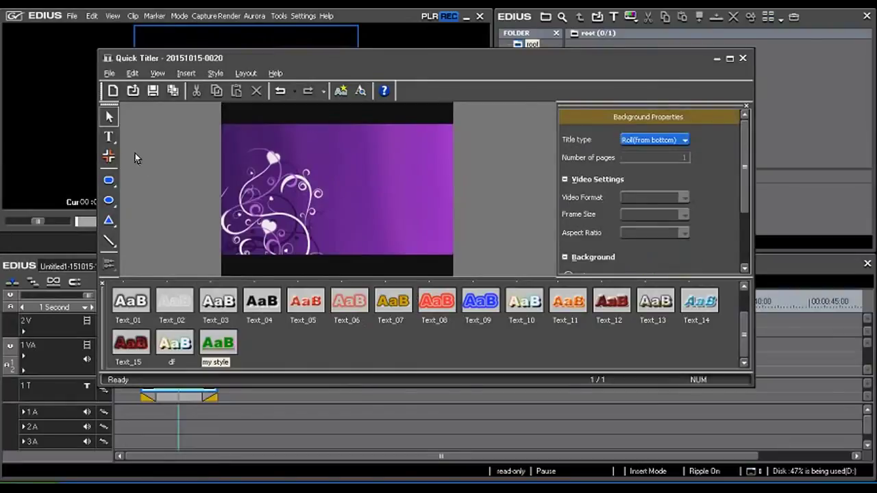
pyautogui.click(436, 301)
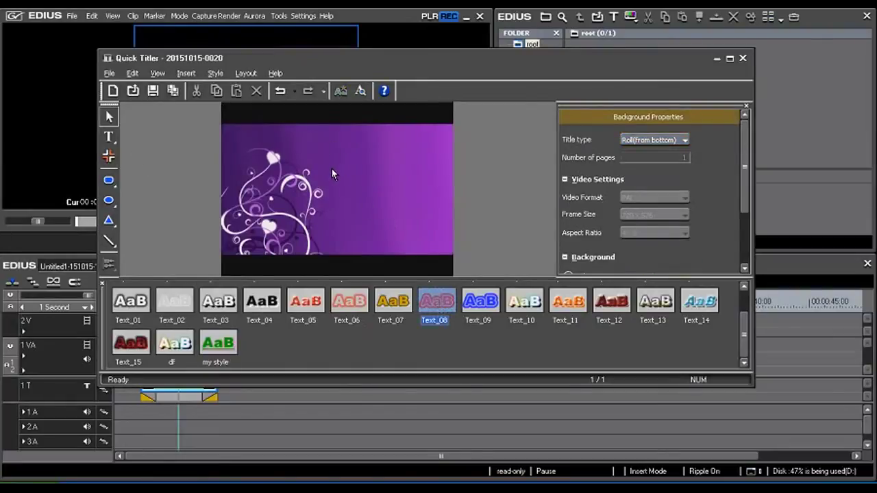
pyautogui.click(389, 165)
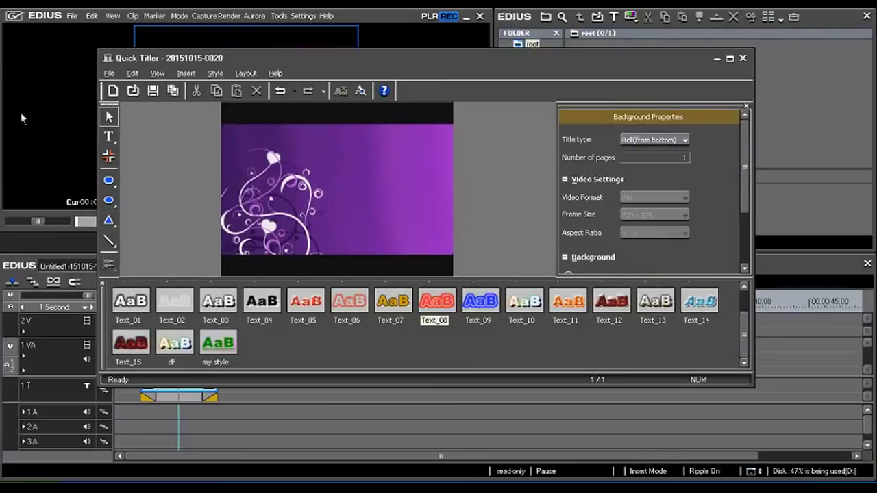
pyautogui.click(108, 137)
pyautogui.click(336, 174)
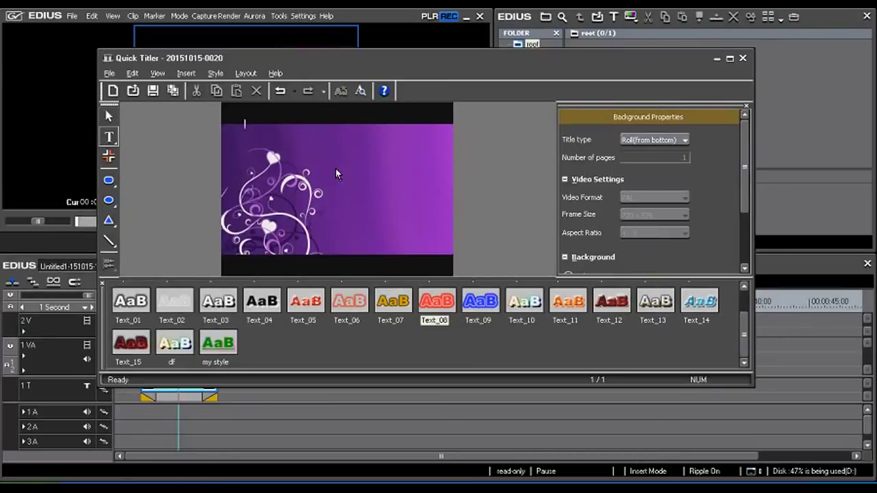
# - Type 'funny', restyle it with the saved 'my style' preset, and drag it upward
pyautogui.write('f')
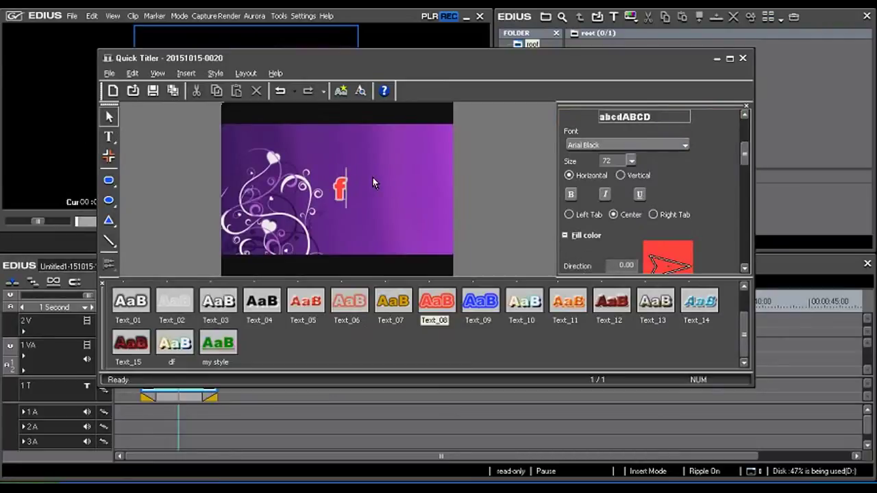
pyautogui.write('unny')
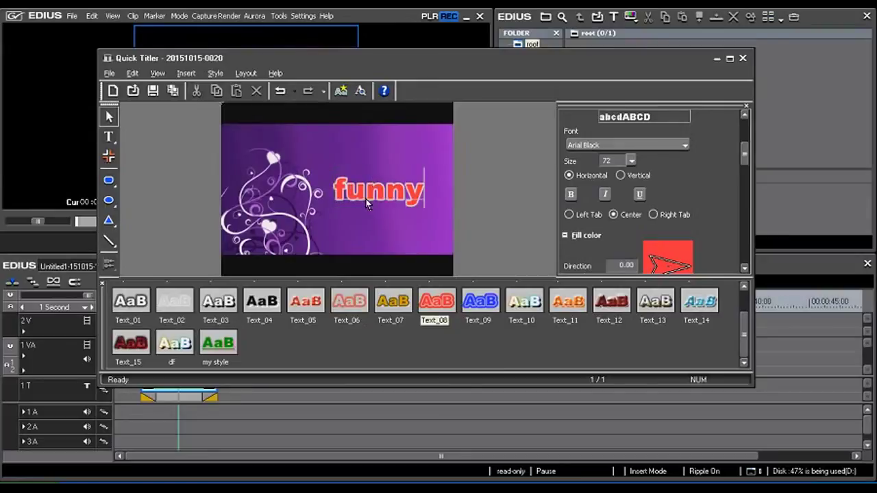
pyautogui.click(173, 183)
pyautogui.click(350, 192)
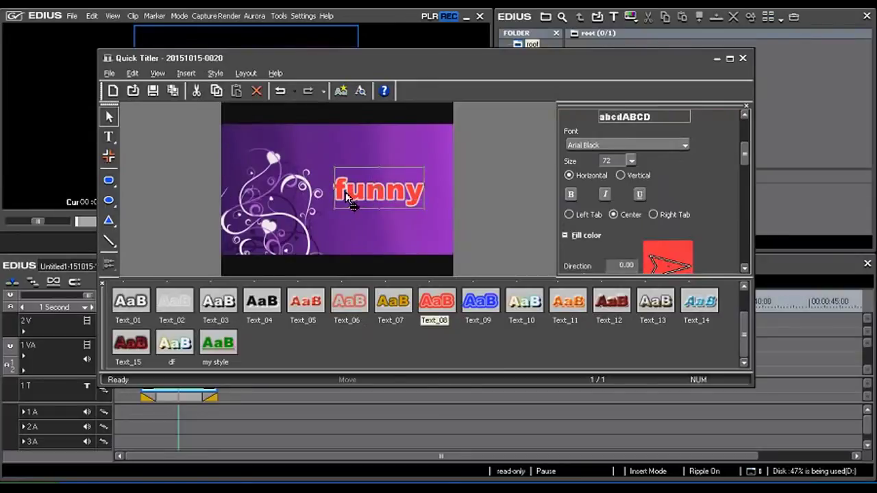
pyautogui.click(220, 350)
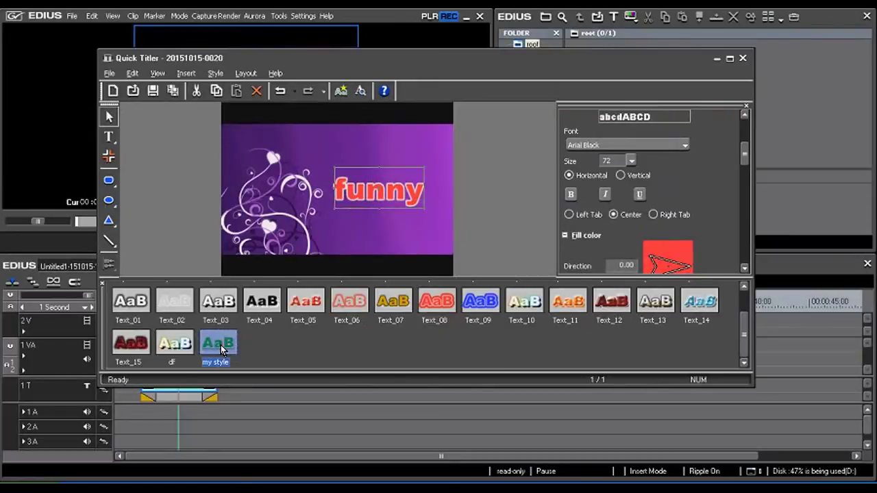
pyautogui.doubleClick(220, 350)
pyautogui.moveTo(383, 206); pyautogui.dragTo(381, 180)
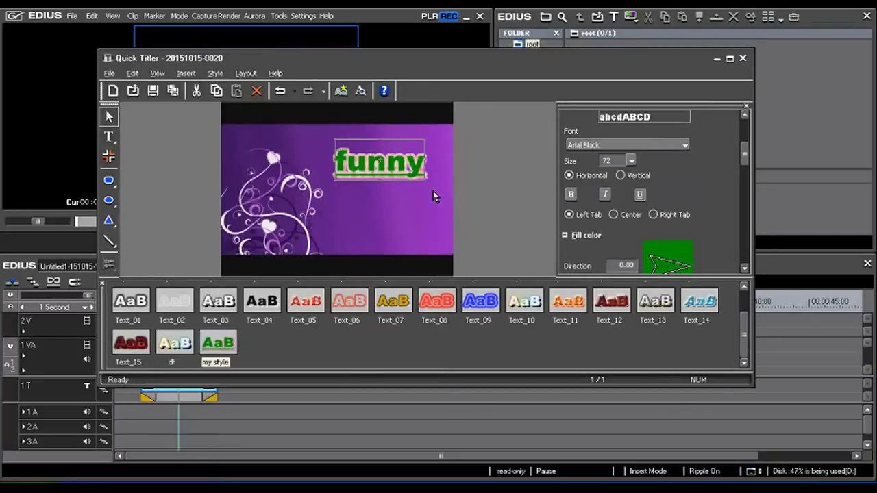
pyautogui.moveTo(748, 157); pyautogui.dragTo(746, 204)
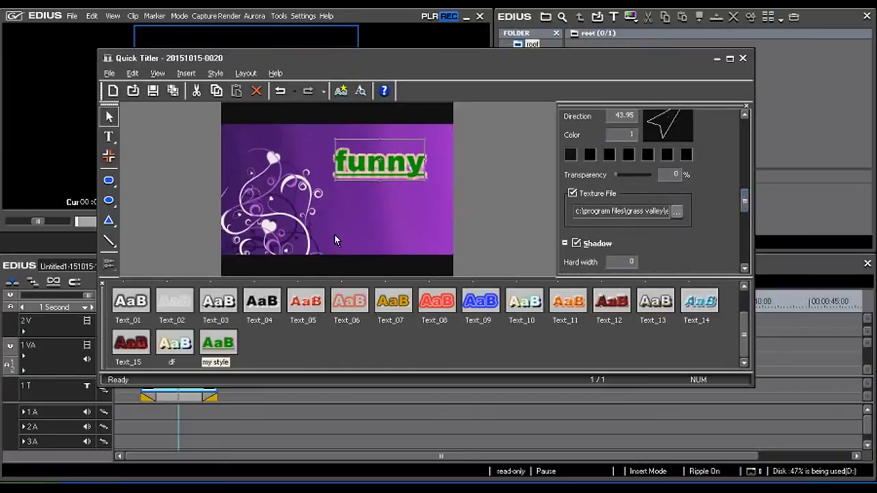
# - Apply Text_03 to 'funny', fill it with the Sunset.jpg texture, and lower it slightly
pyautogui.click(228, 306)
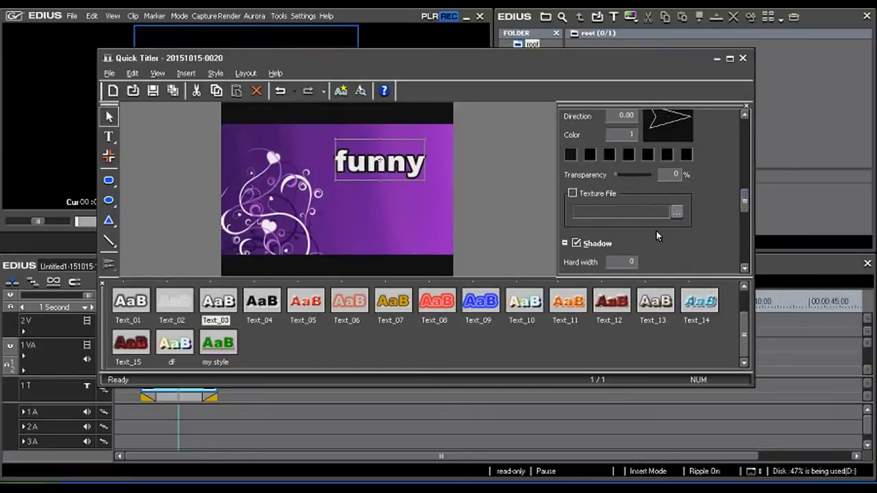
pyautogui.moveTo(742, 204); pyautogui.dragTo(747, 177)
pyautogui.click(573, 194)
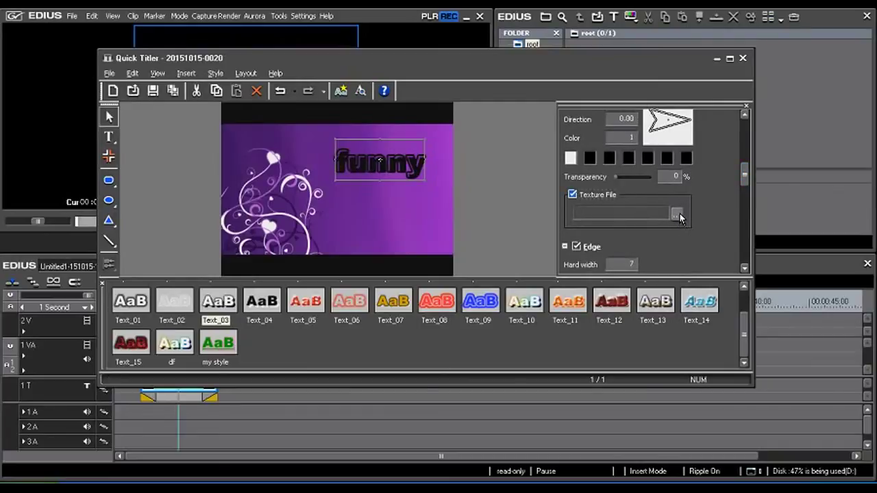
pyautogui.click(676, 214)
pyautogui.click(328, 129)
pyautogui.click(330, 117)
pyautogui.click(571, 295)
pyautogui.moveTo(378, 171); pyautogui.dragTo(375, 198)
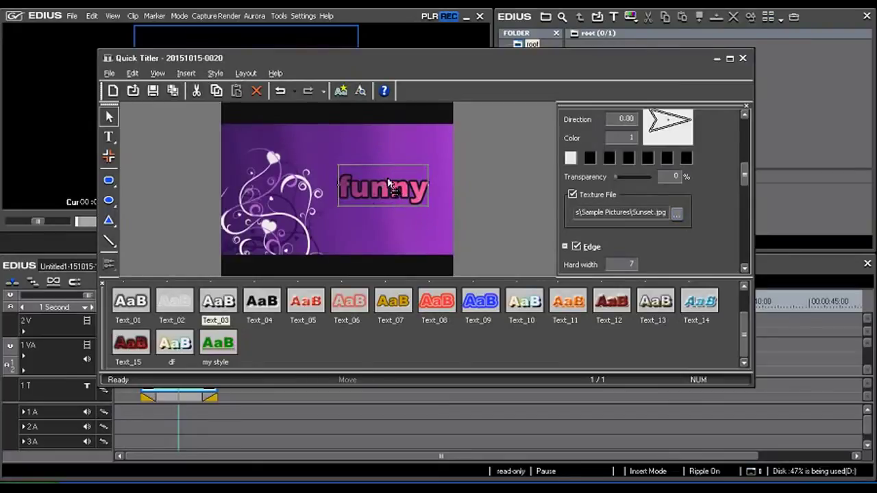
# - Save the Sunset-textured look as a new style named 'sun text'
pyautogui.click(342, 93)
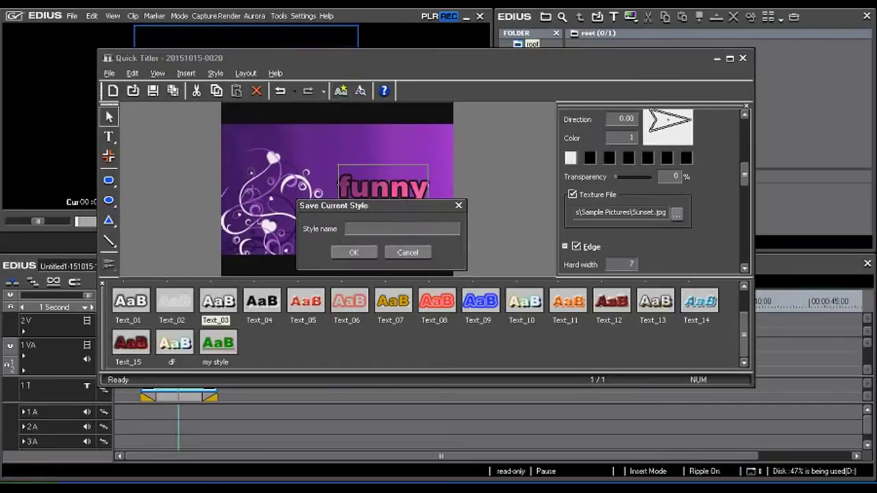
pyautogui.write('sun text')
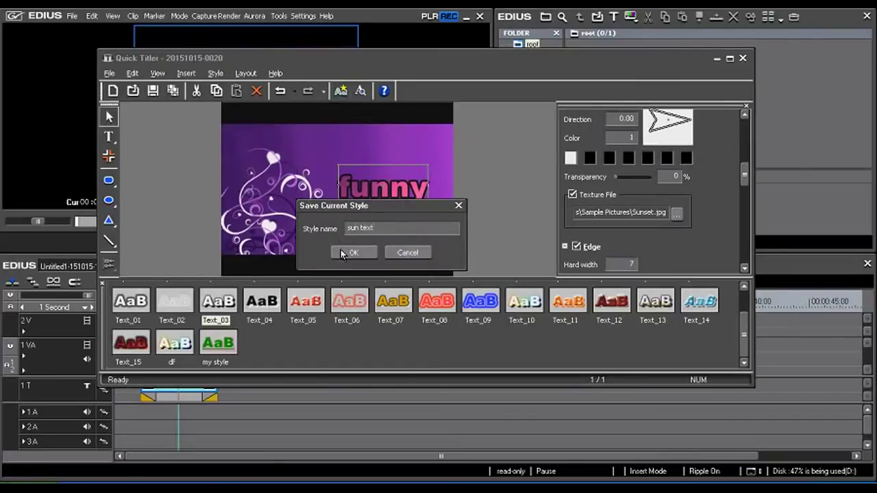
pyautogui.click(343, 252)
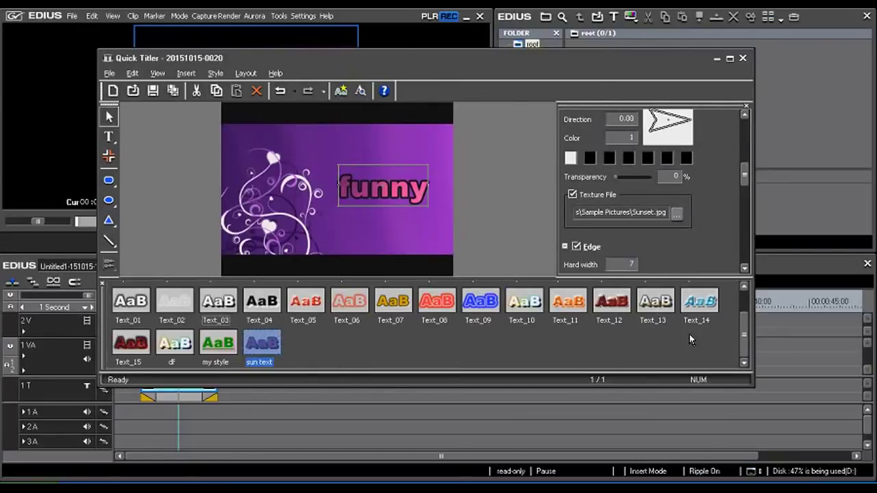
pyautogui.moveTo(747, 335)
pyautogui.mouseDown()
pyautogui.moveTo(747, 319)
pyautogui.moveTo(747, 346)
pyautogui.mouseUp()
pyautogui.moveTo(744, 176); pyautogui.dragTo(738, 141)
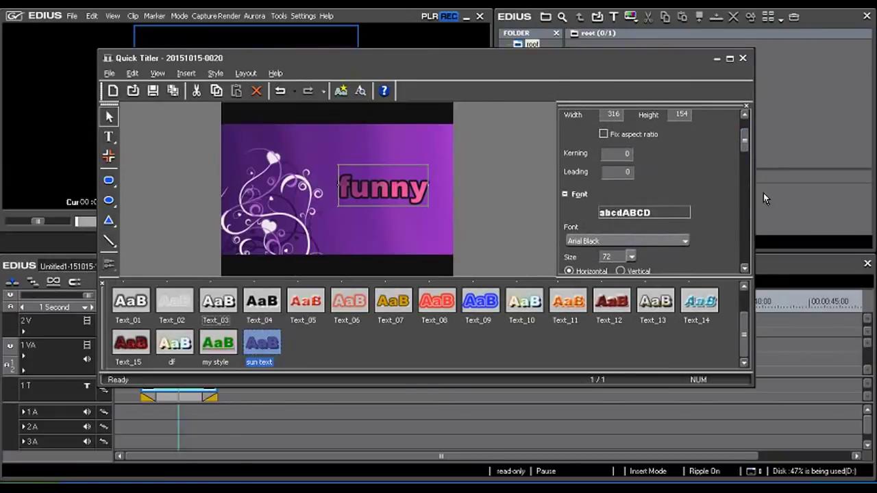
pyautogui.moveTo(747, 145); pyautogui.dragTo(748, 157)
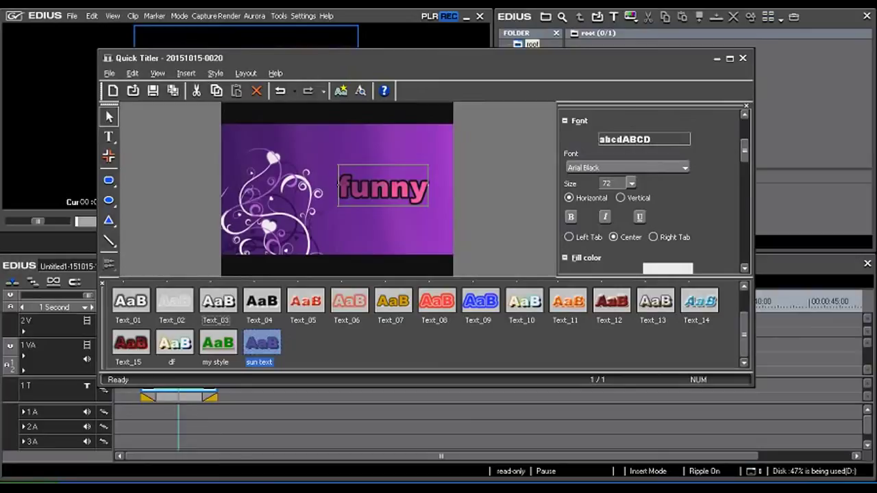
pyautogui.press('super')
pyautogui.press('Escape')
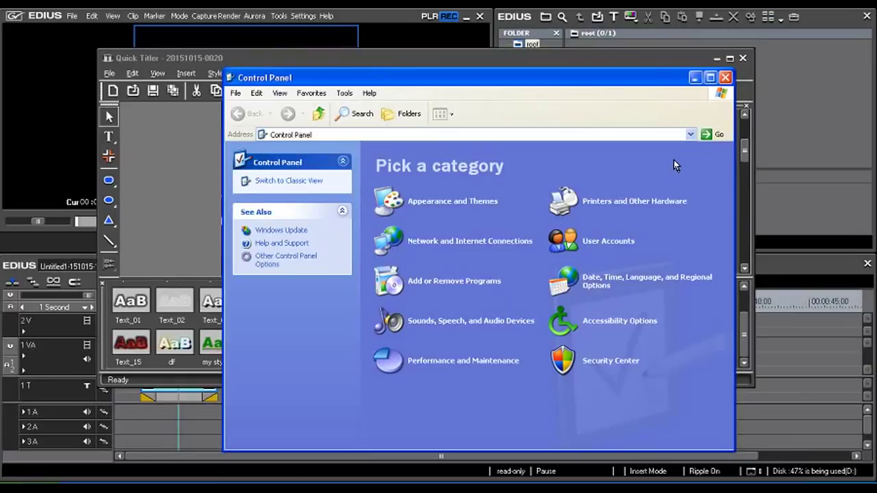
pyautogui.click(725, 77)
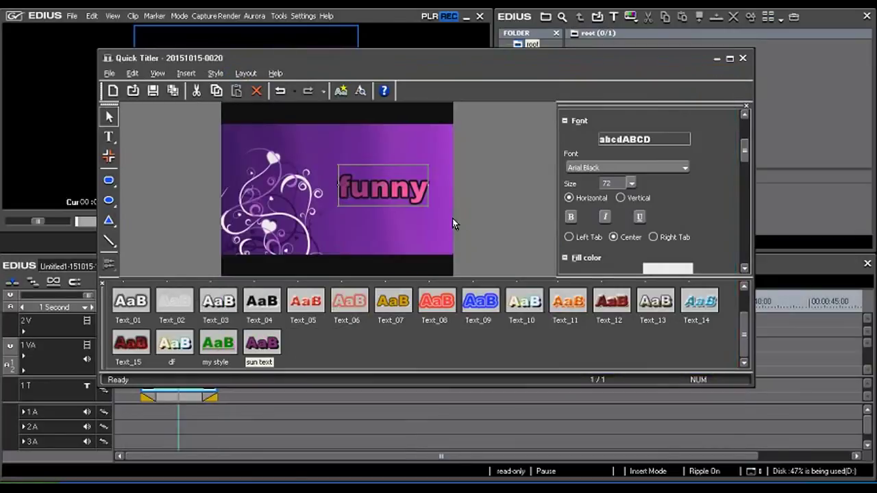
pyautogui.click(647, 168)
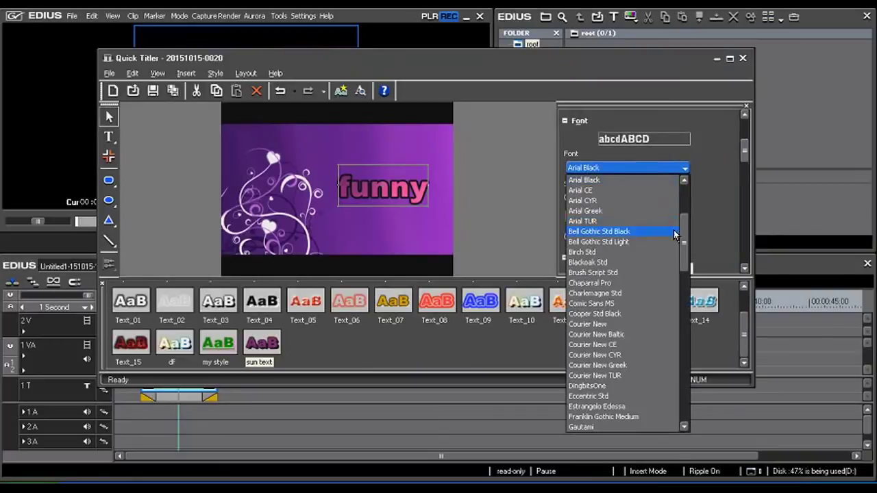
pyautogui.moveTo(682, 233); pyautogui.dragTo(685, 168)
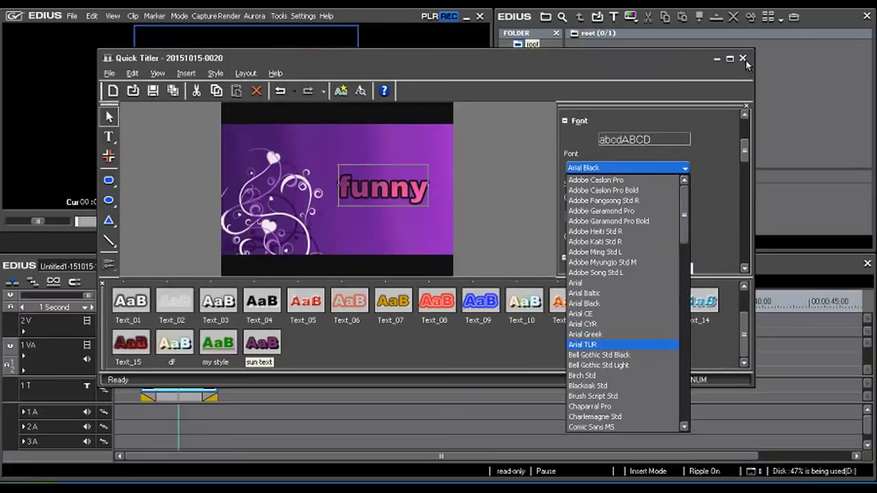
pyautogui.click(716, 140)
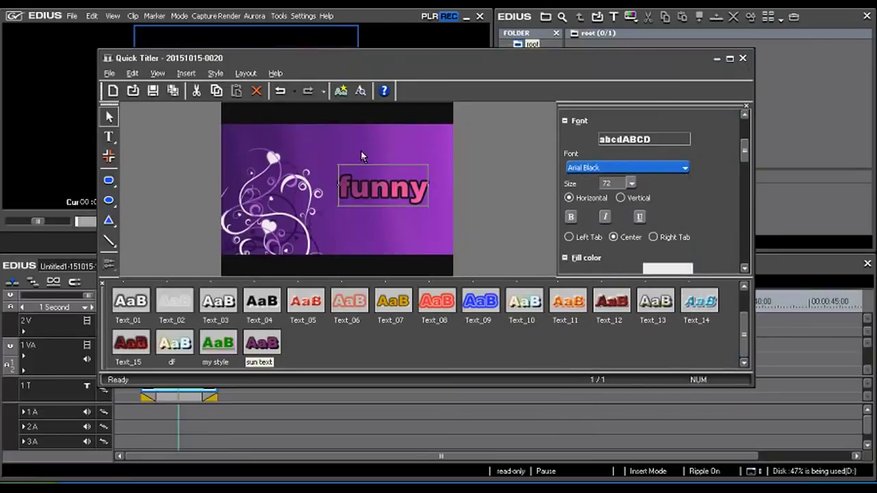